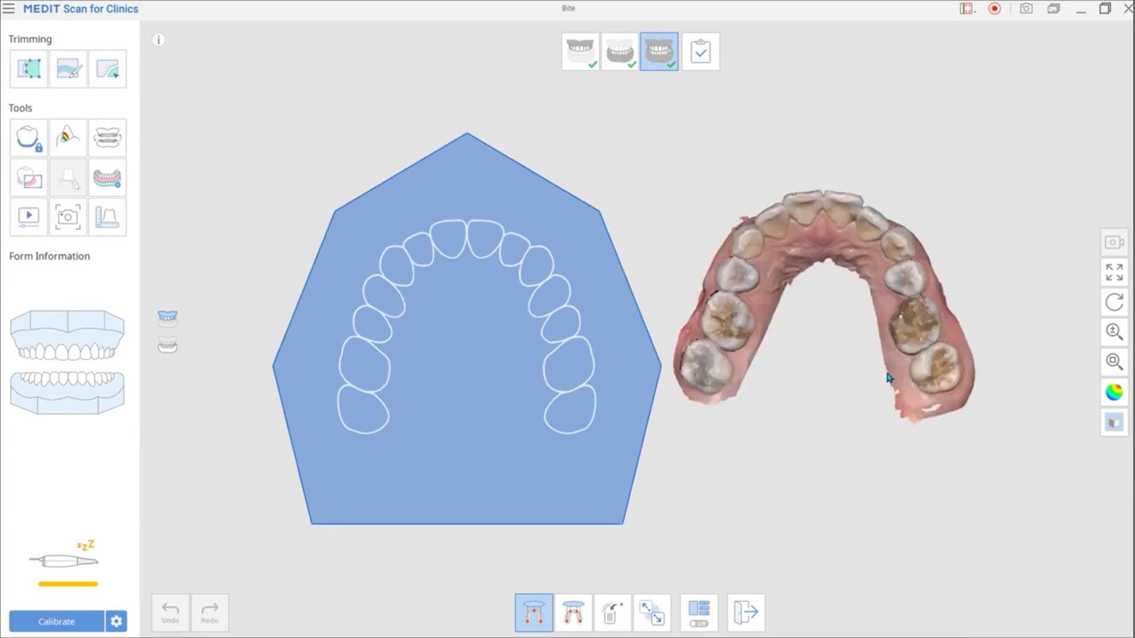
Step: Mark reference points on the front incisors, left rear molar and right rear molar
click(814, 195)
click(714, 369)
click(923, 372)
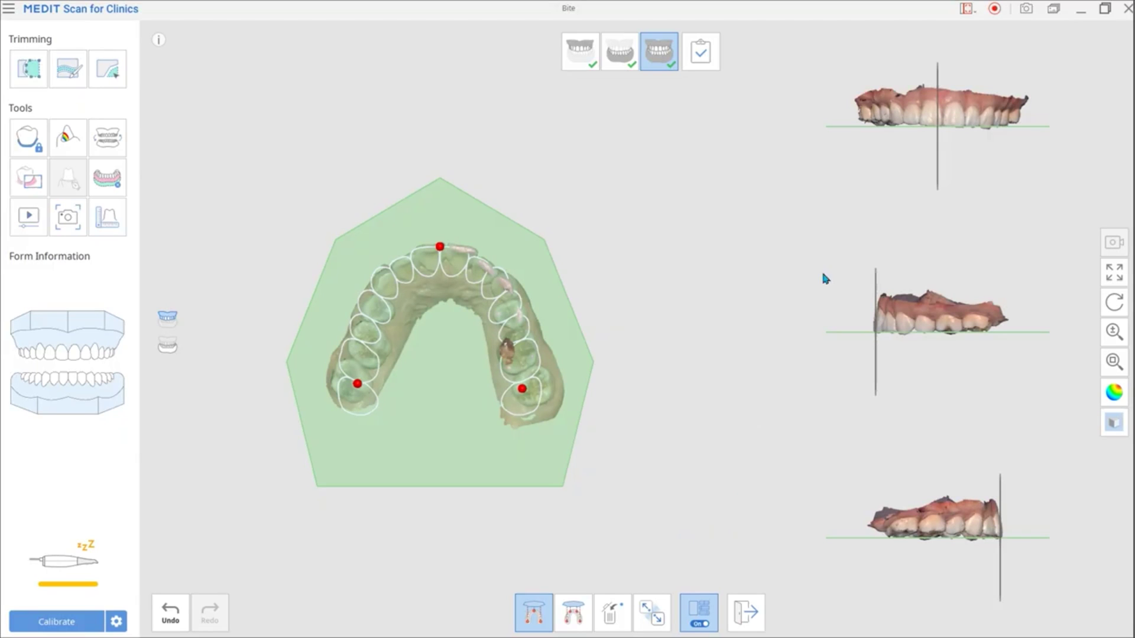
Step: Toggle the colour texture off and back on, then switch the scans to monochrome
key(t)
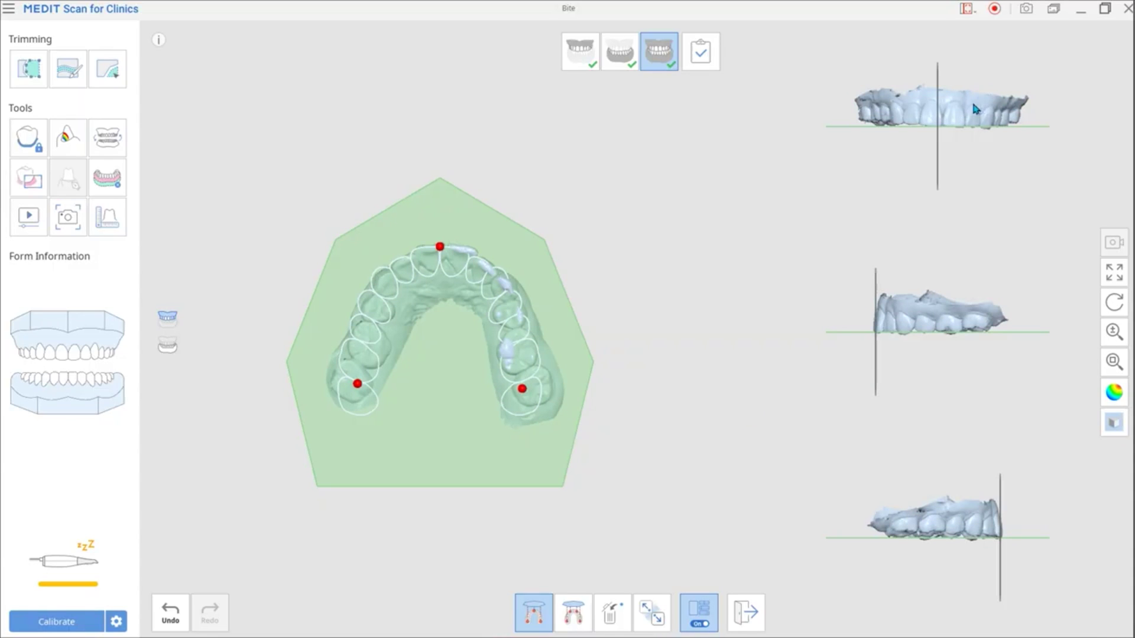
click(901, 118)
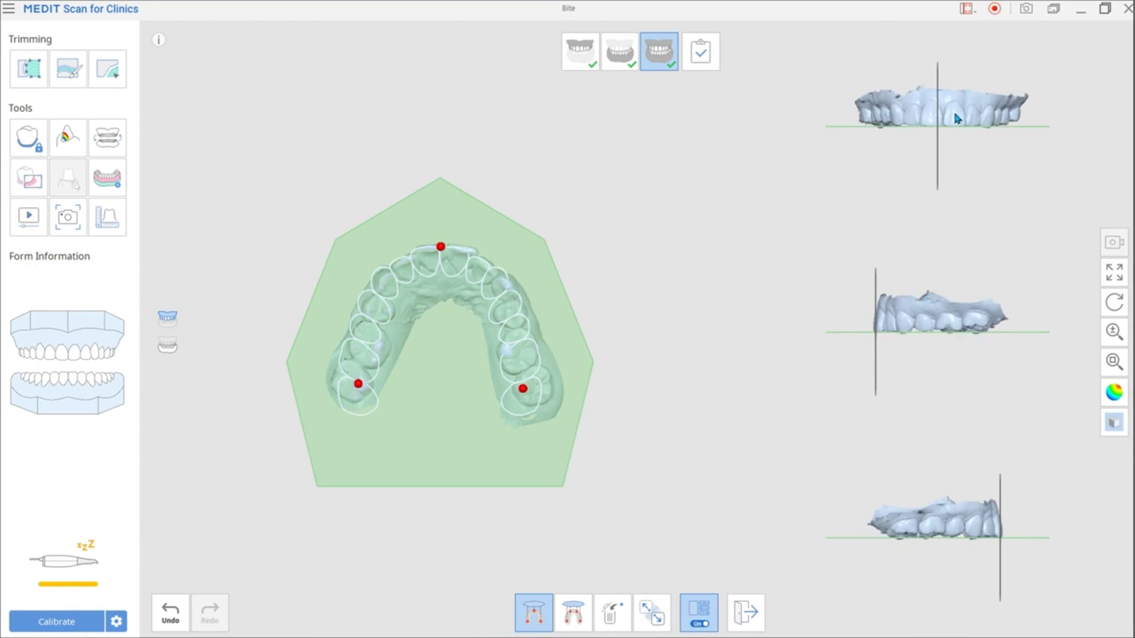
key(t)
key(t)
click(908, 312)
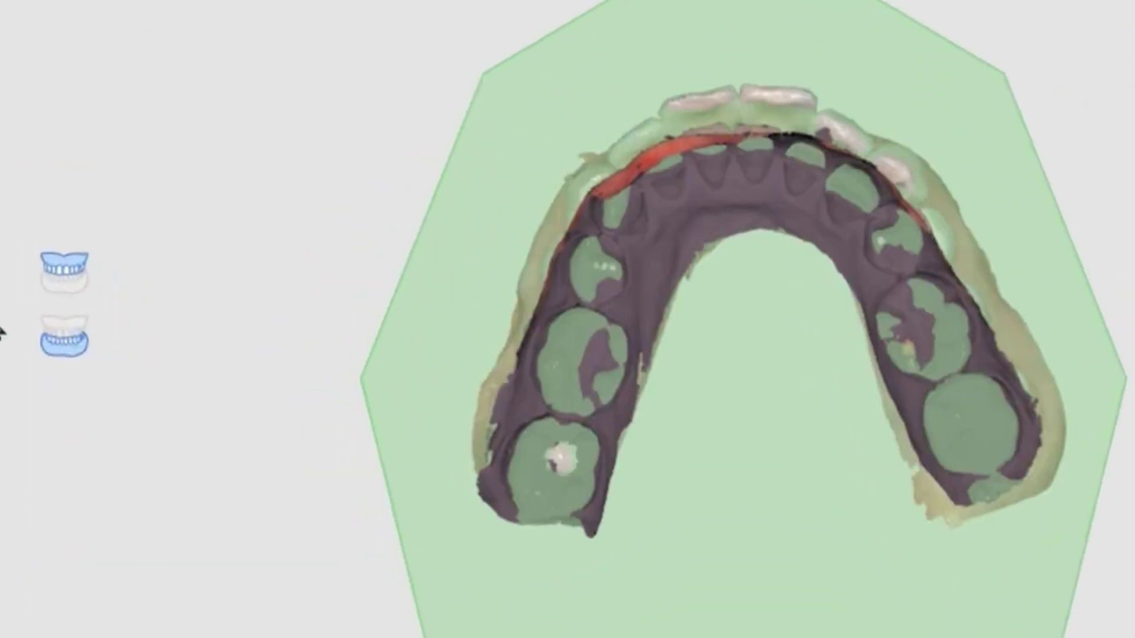
Step: Toggle upper and lower arch visibility to inspect the plane fit, then view the bite from the front
click(160, 321)
click(52, 273)
click(66, 344)
click(63, 346)
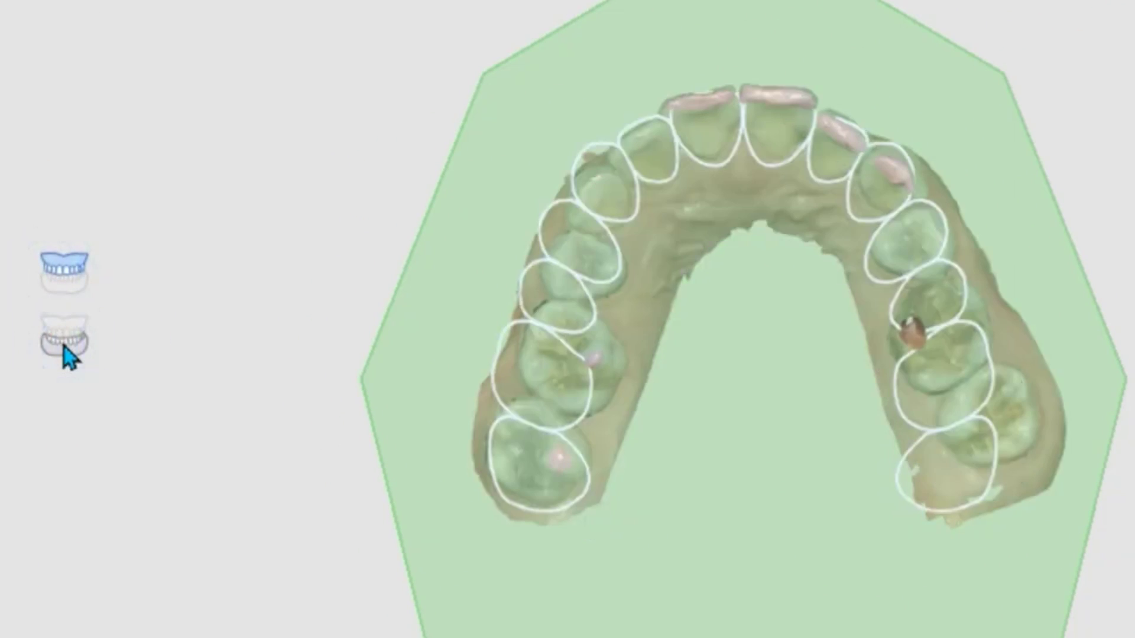
click(63, 346)
click(64, 346)
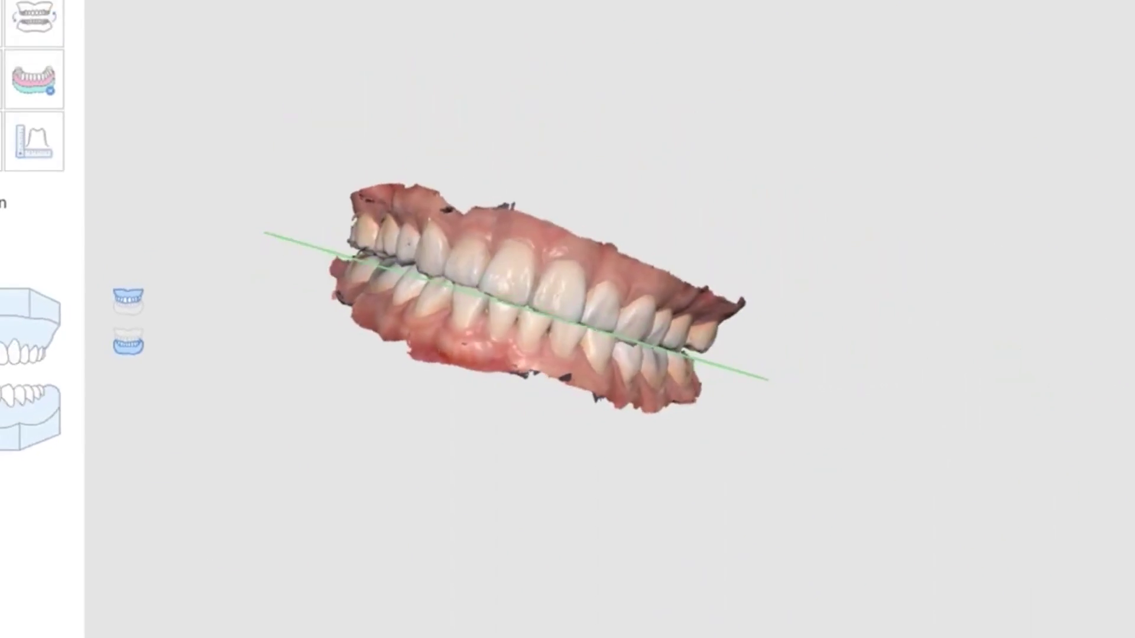
right_drag(562, 317, 505, 299)
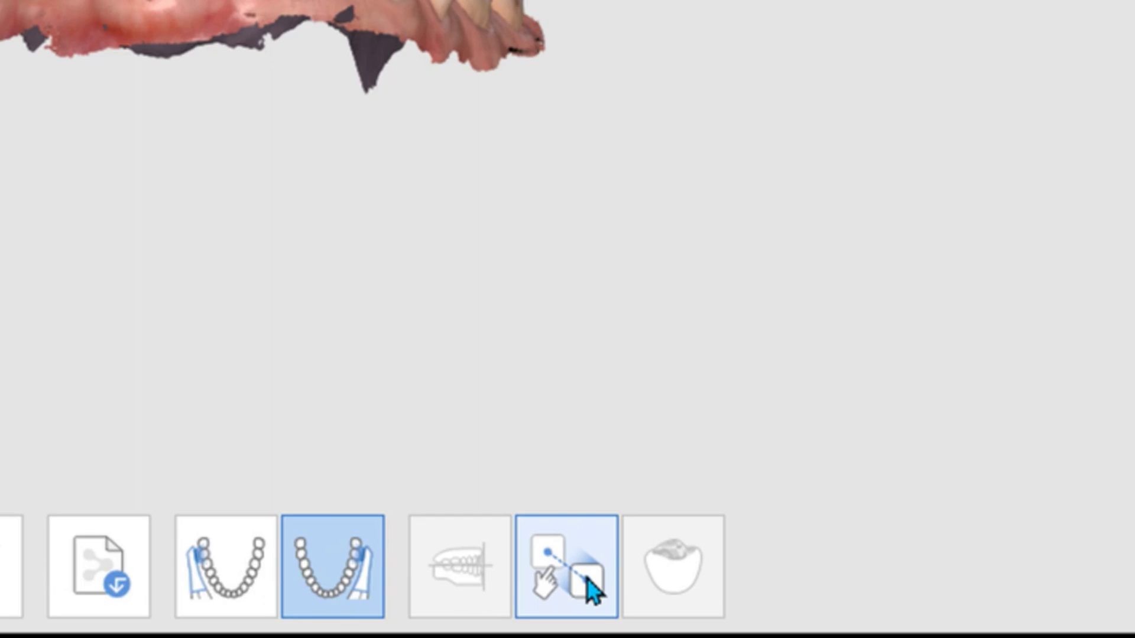
Step: Display the upper jaw, lower jaw and grey bite scan side by side in the Bite stage
click(591, 589)
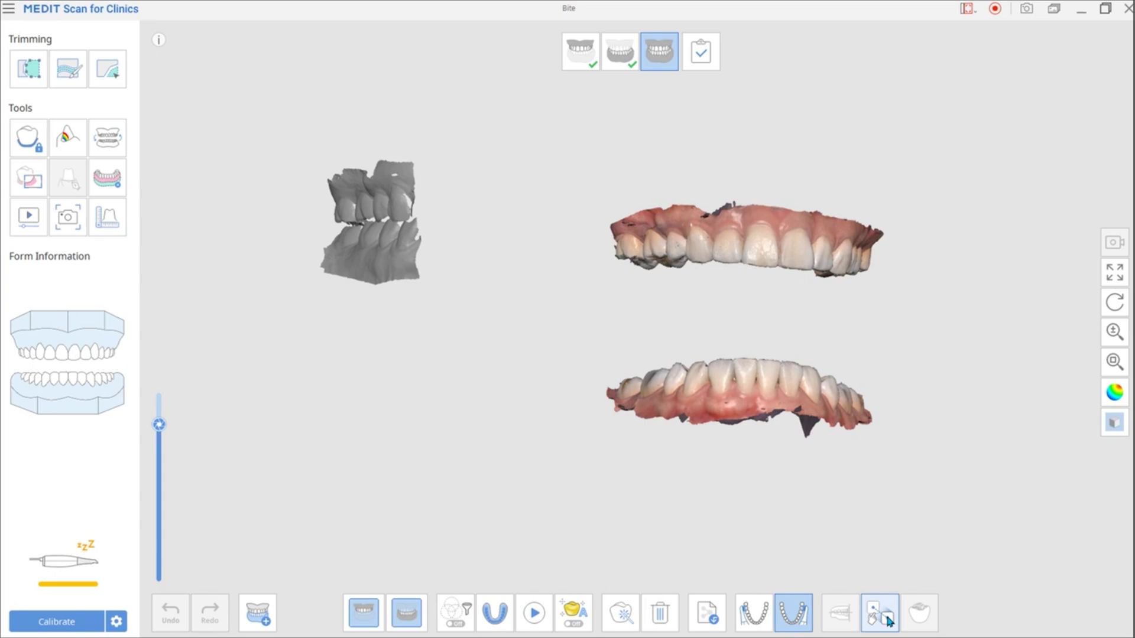
Step: Begin manual alignment, separate the models, and reposition the lower jaw and bite scan
click(880, 614)
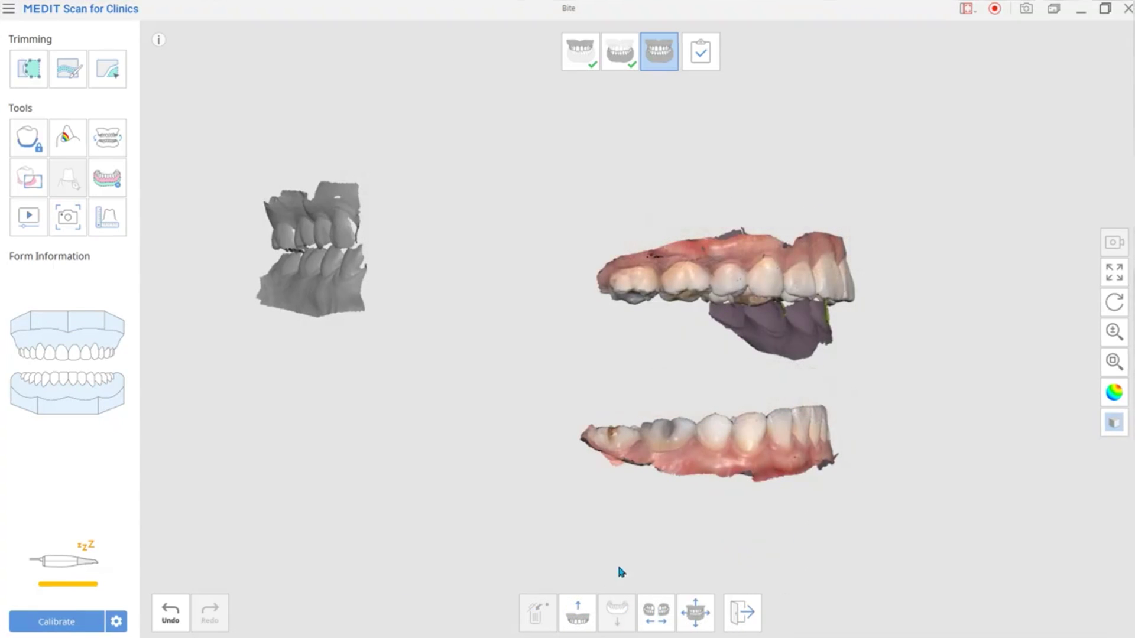
click(695, 613)
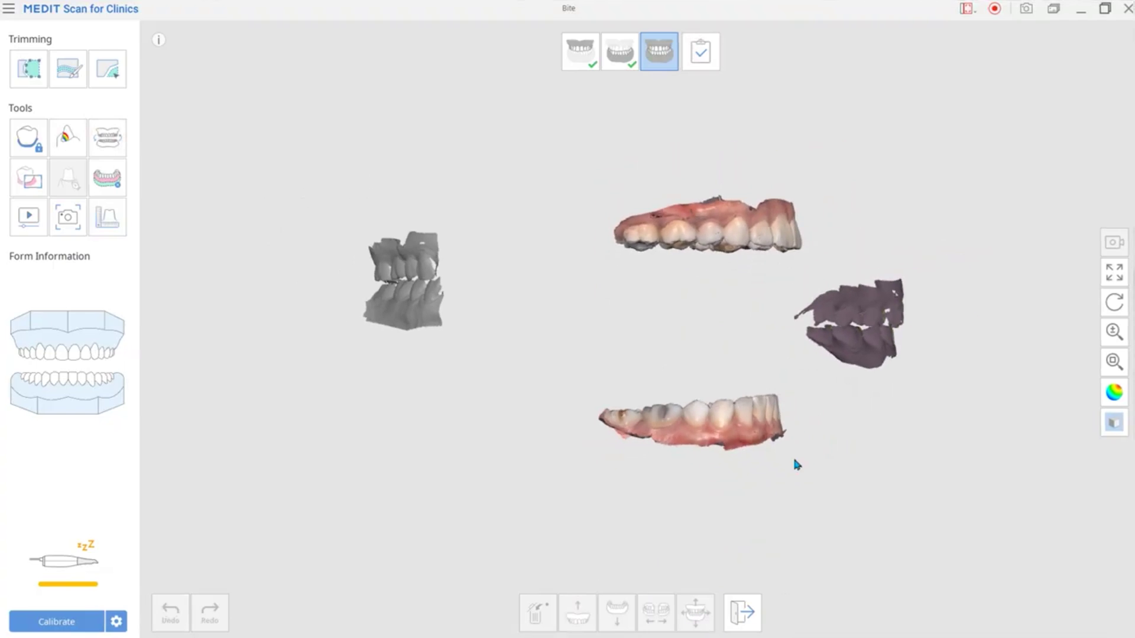
click(721, 423)
mouse_move(714, 420)
mouse_down()
mouse_move(739, 420)
mouse_move(711, 418)
mouse_up()
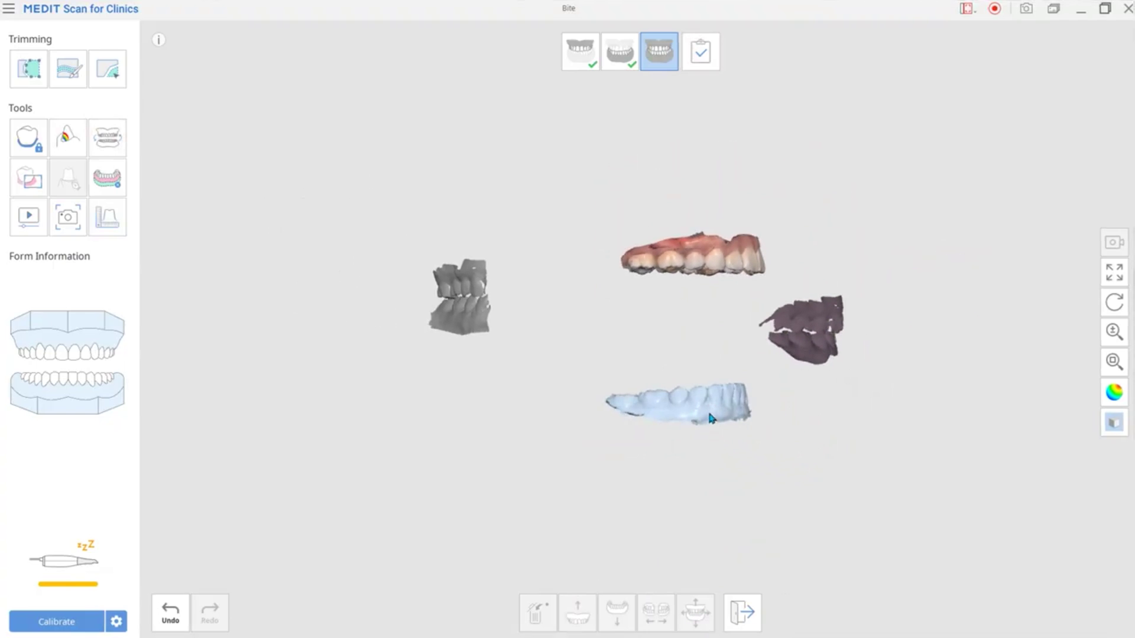
click(434, 247)
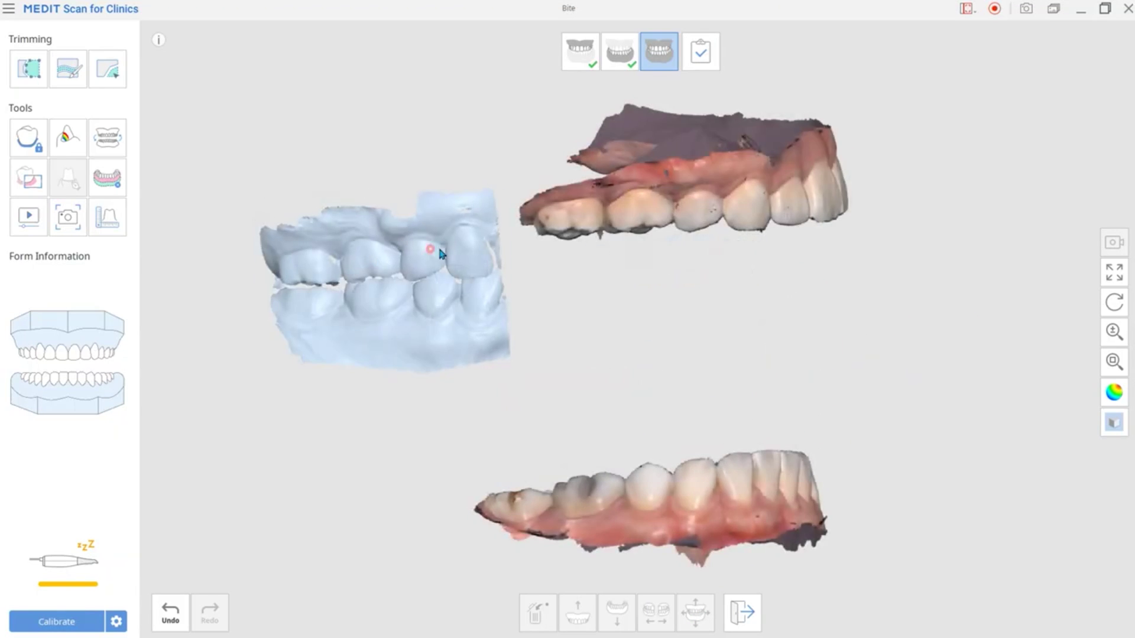
drag(440, 250, 487, 298)
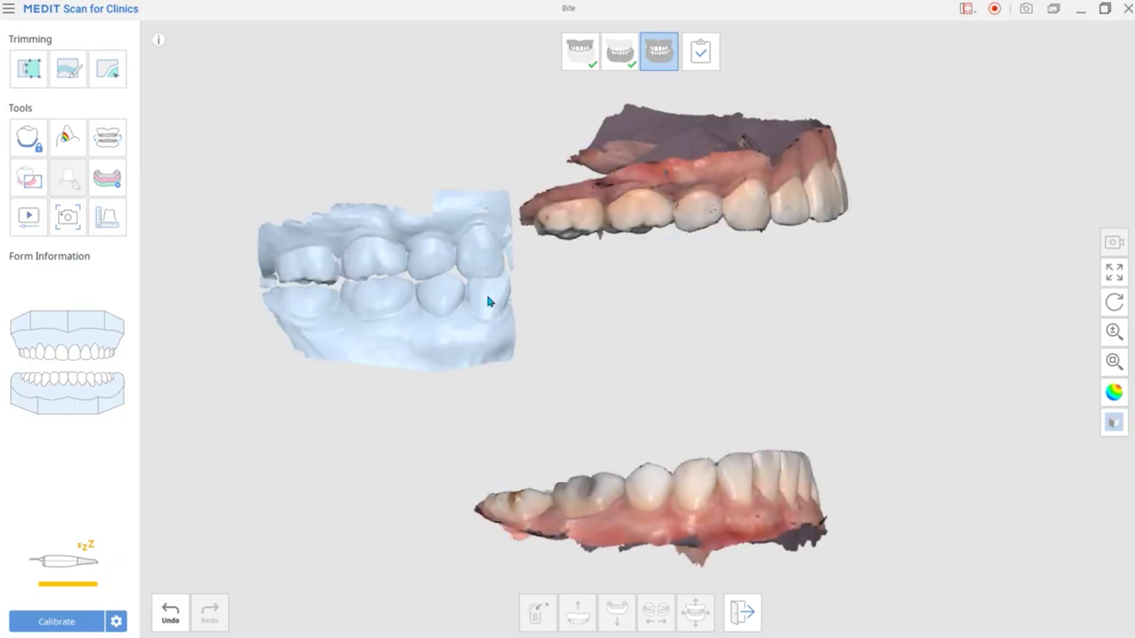
Step: Place matching point pairs on the bite scan, upper jaw and lower jaw, then accept the alignment
click(357, 243)
click(625, 198)
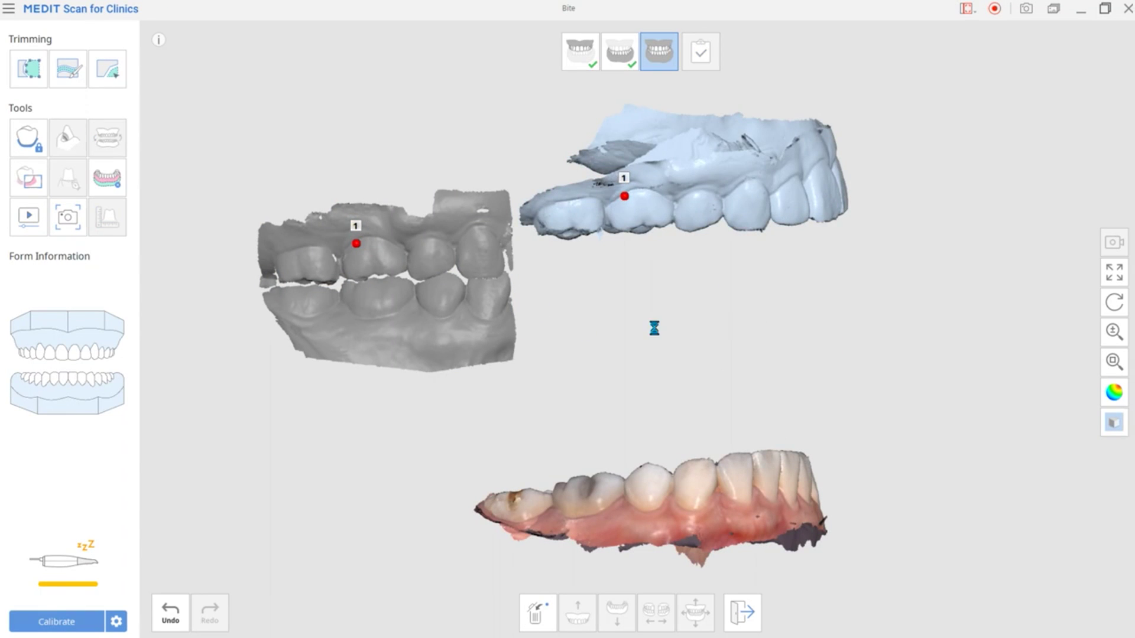
scroll(566, 331, up, 5)
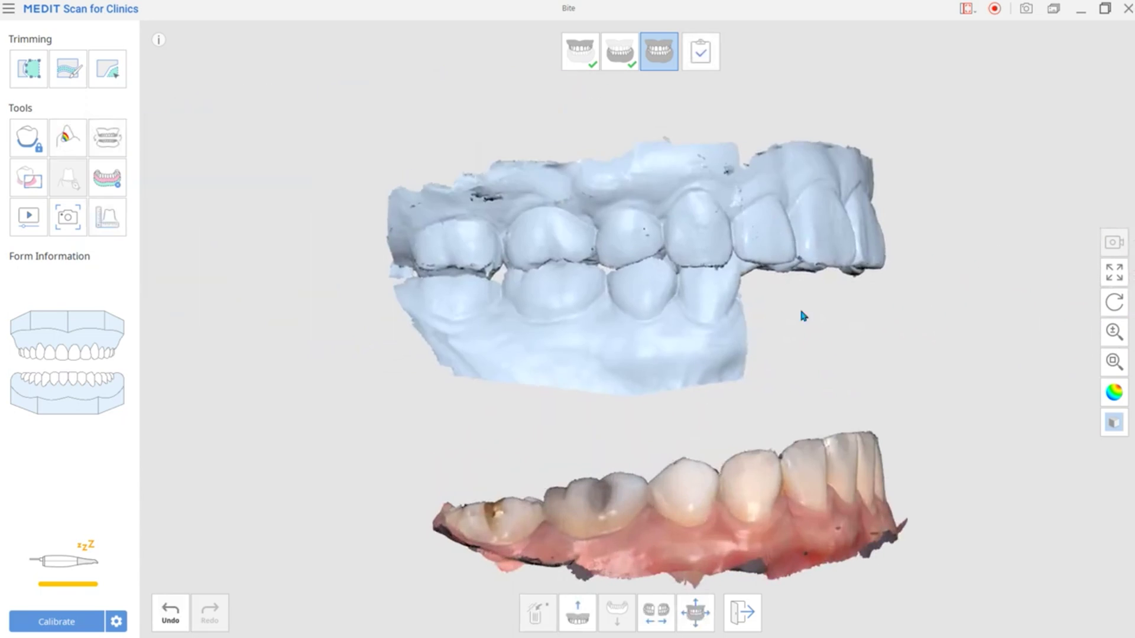
click(707, 487)
right_drag(707, 487, 591, 464)
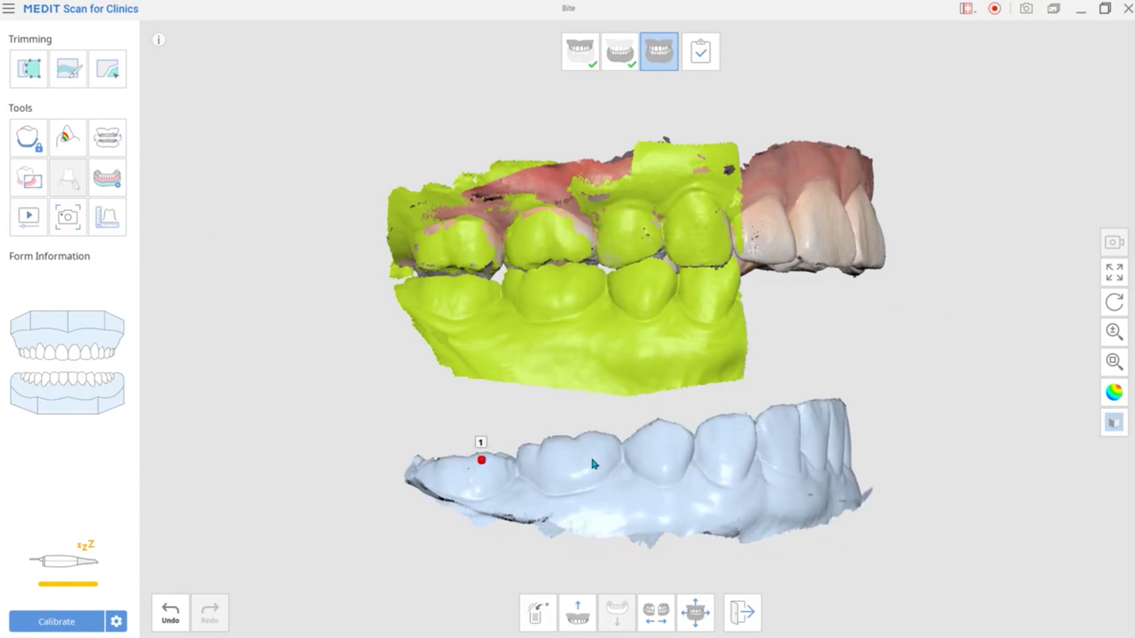
click(593, 444)
click(689, 440)
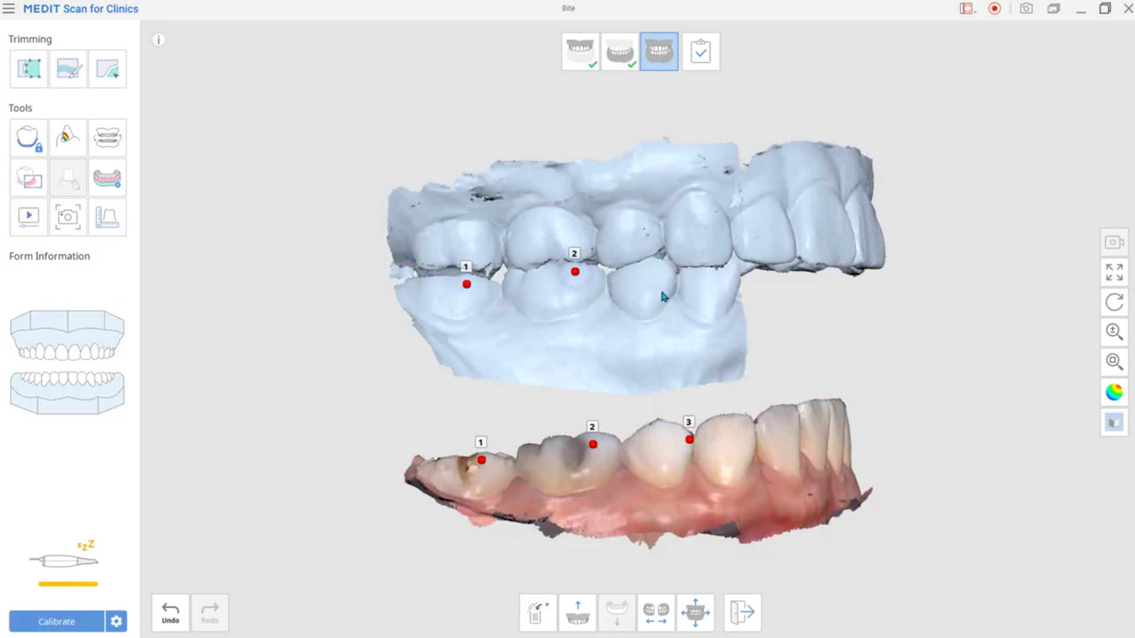
click(669, 275)
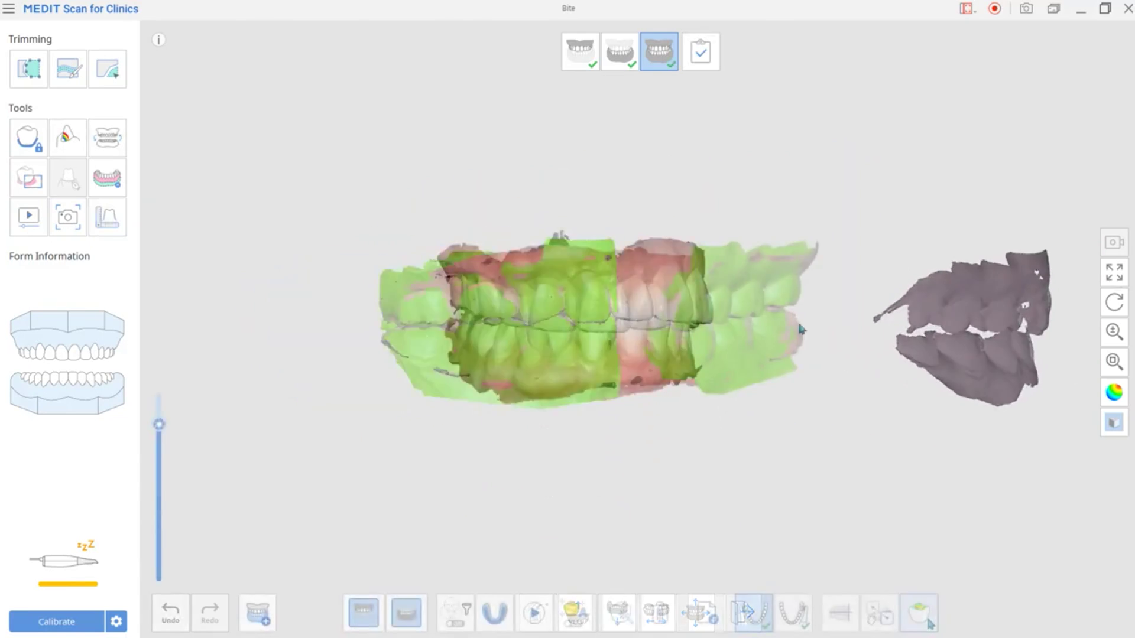
click(930, 622)
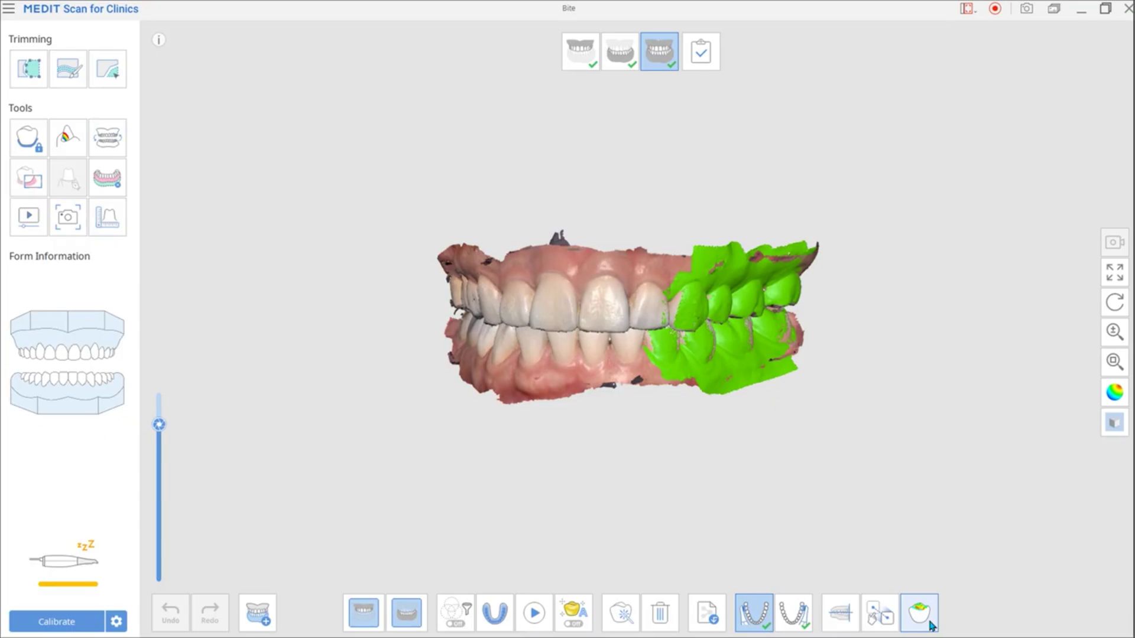
Step: Confirm the bite alignment and show the occlusal contact map (0.000-0.100 range)
click(931, 624)
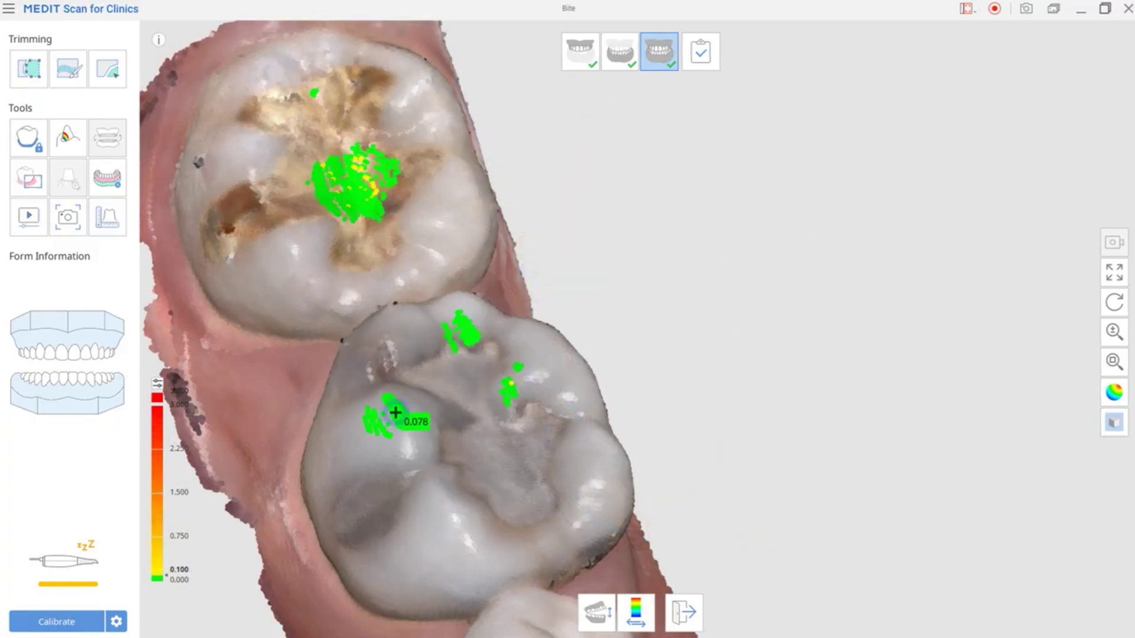
Step: Raise the occlusal contact colour map resolution to maximum
mouse_move(367, 189)
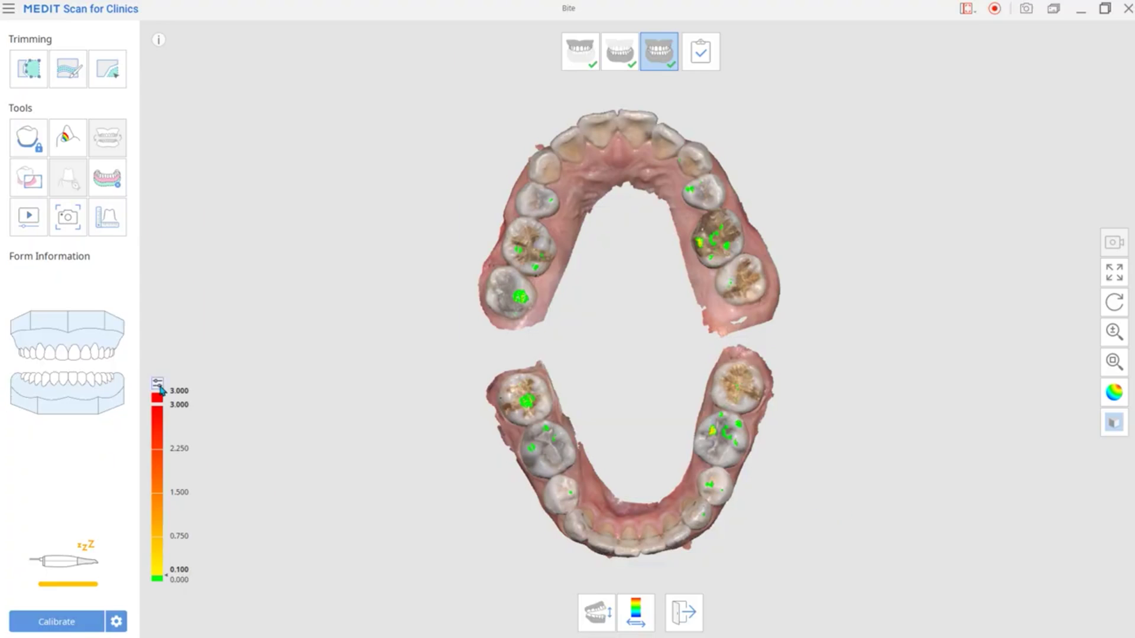
click(159, 385)
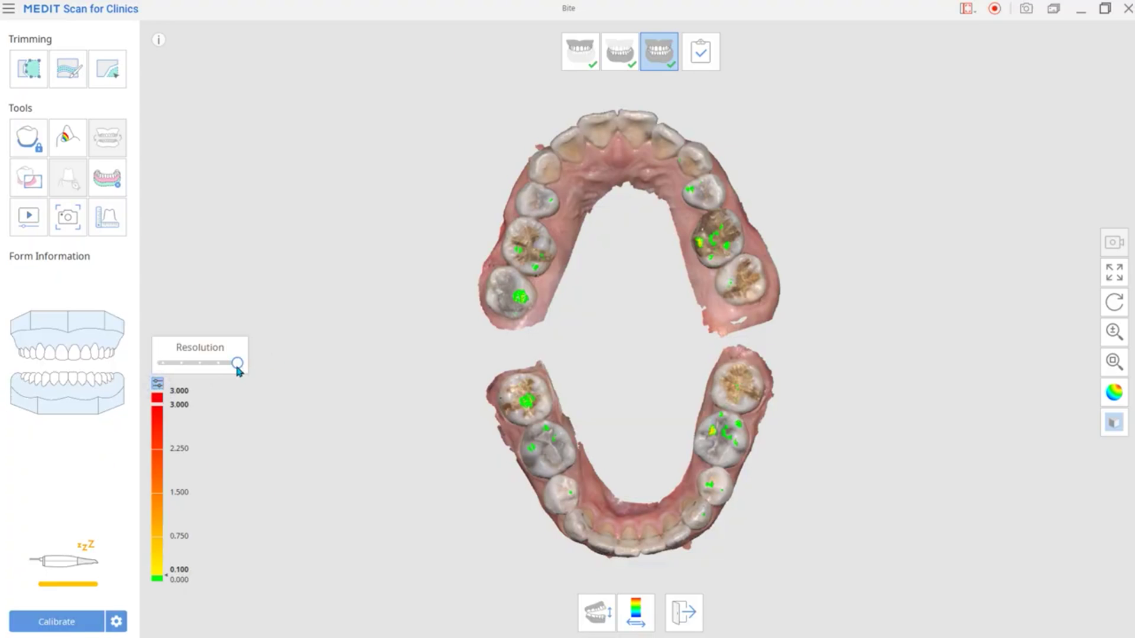
mouse_move(235, 363)
mouse_down()
mouse_move(162, 381)
mouse_move(239, 370)
mouse_up()
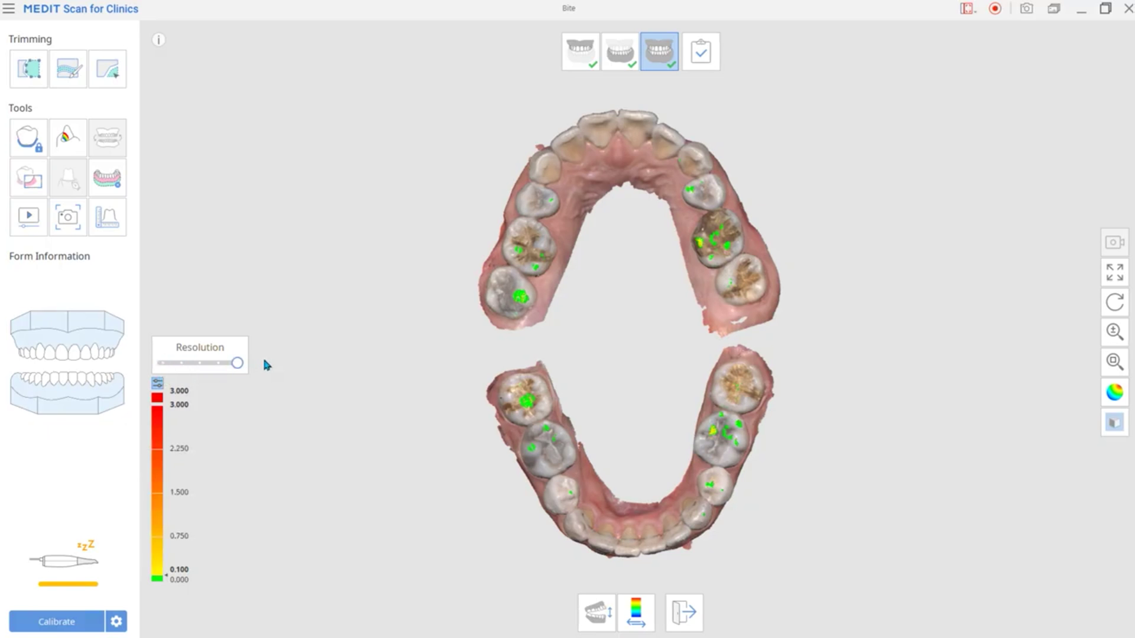